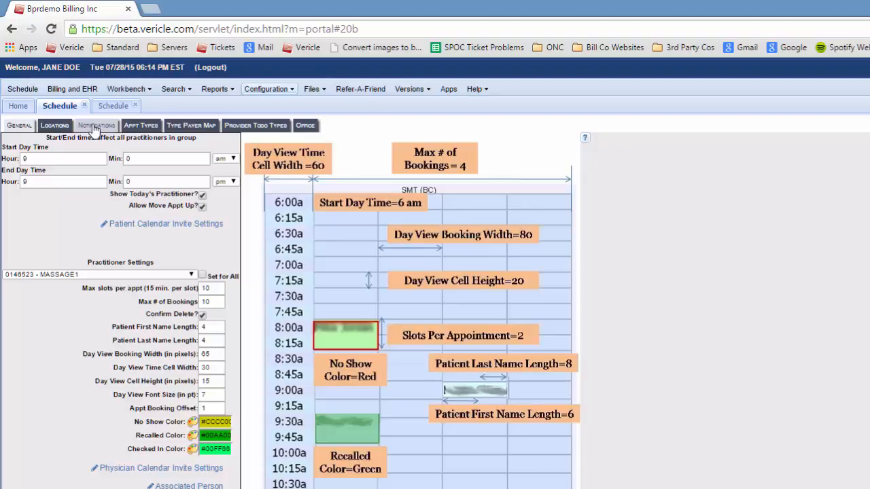
- View the practice-wide schedule notification settings, and open the scheduling alerts in the selected patient's record
click(94, 125)
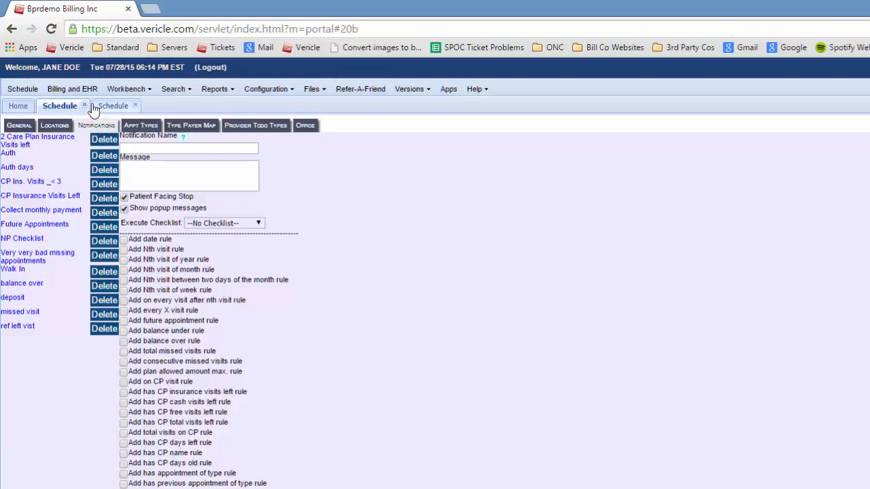
click(112, 107)
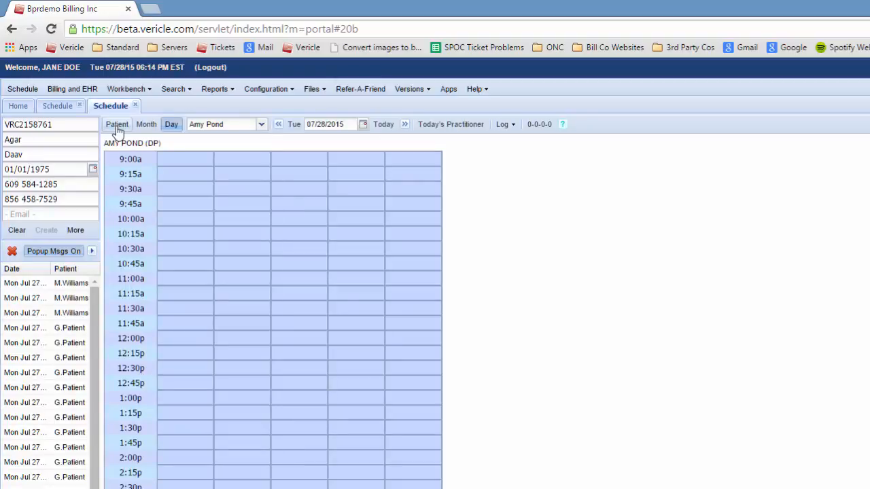
click(117, 125)
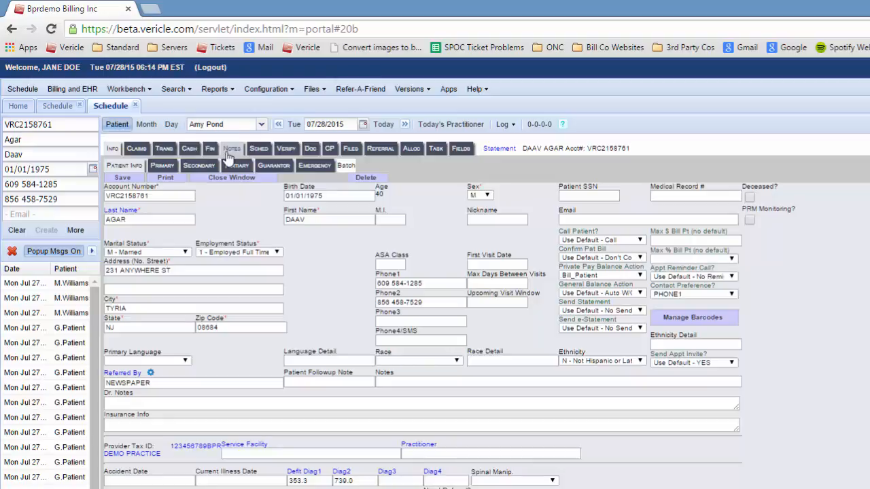
click(259, 148)
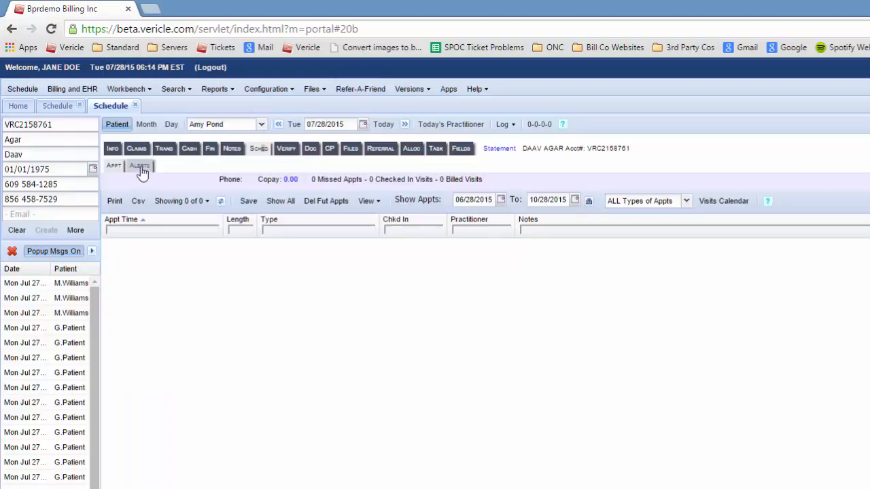
click(139, 167)
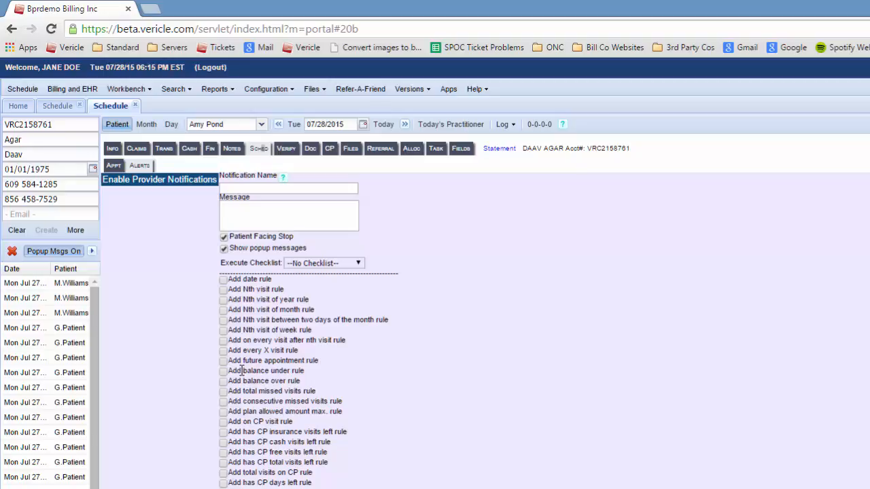
- Add an Nth visit rule that triggers on visit 1 since 01/01/2016
click(224, 289)
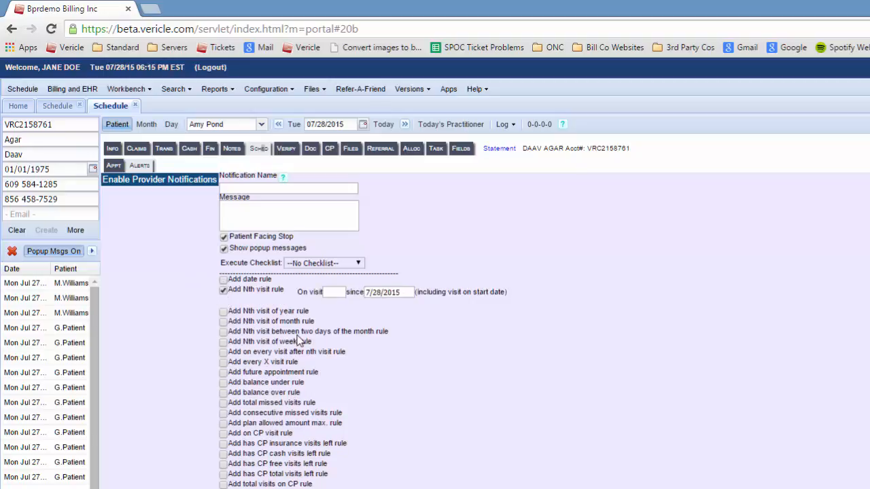
click(333, 292)
text(1)
click(372, 292)
text(1)
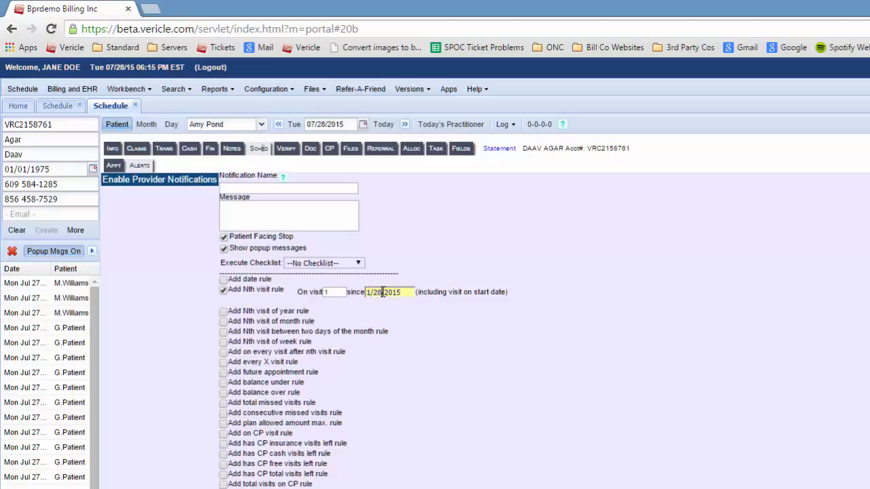
key(BackSpace)
key(Delete)
text(01)
key(End)
key(BackSpace)
text(6)
- Name the notification "Ins Card", enter the message "Make a copy of the patient's card", and save it
click(299, 186)
text(I)
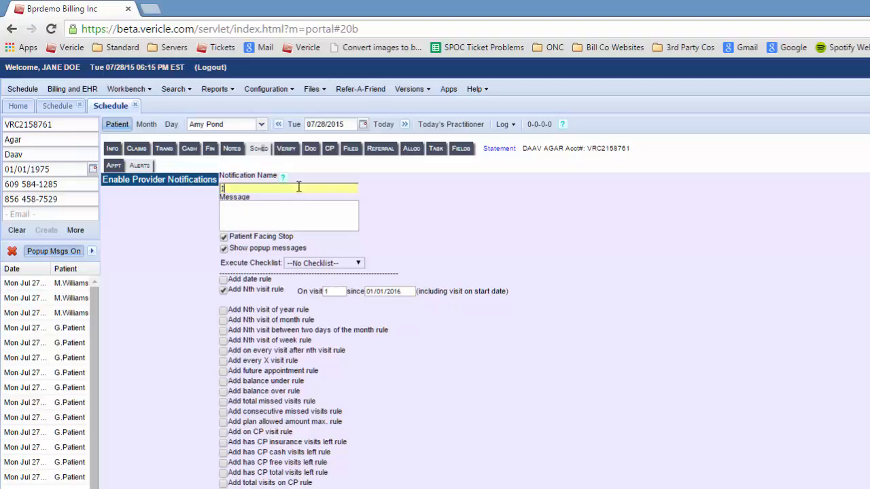
text(ns Card)
key(Tab)
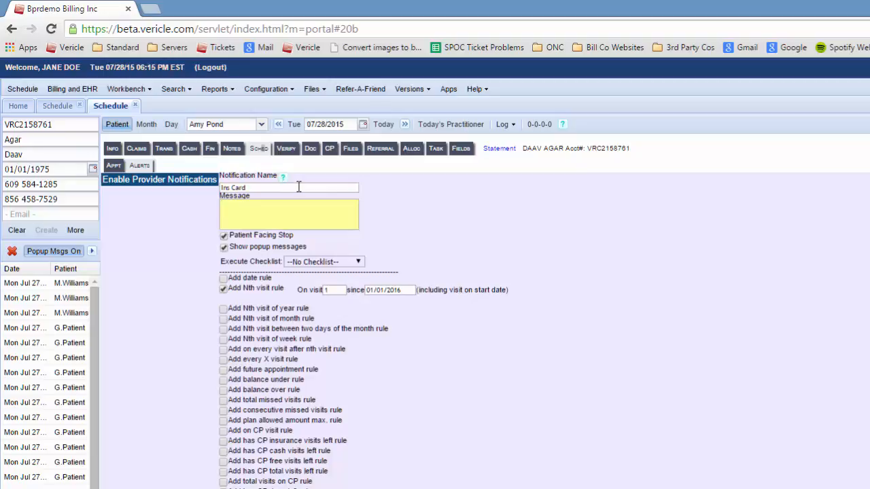
text(Make a copy of the patient's card)
click(476, 394)
scroll(450, 446, down, 1)
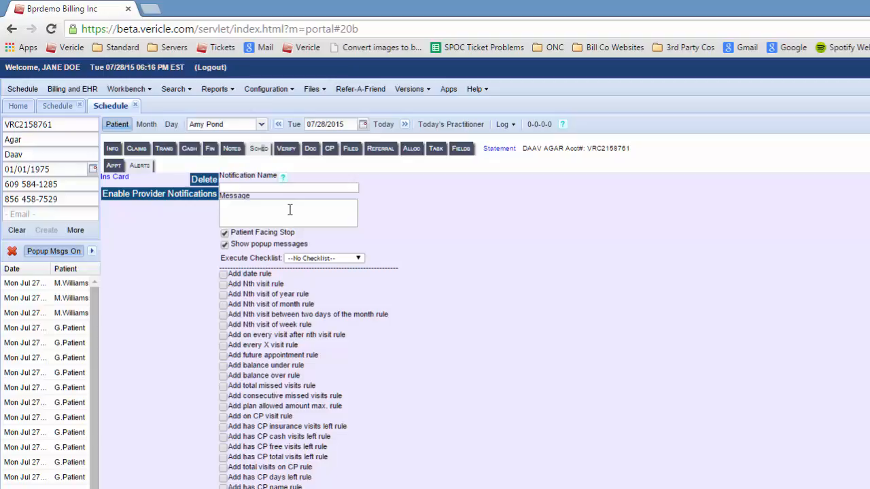
- Switch Patient Facing Stop off and back on, and do the same with the Popup Msgs setting beside the alert list
click(225, 235)
drag(304, 235, 231, 234)
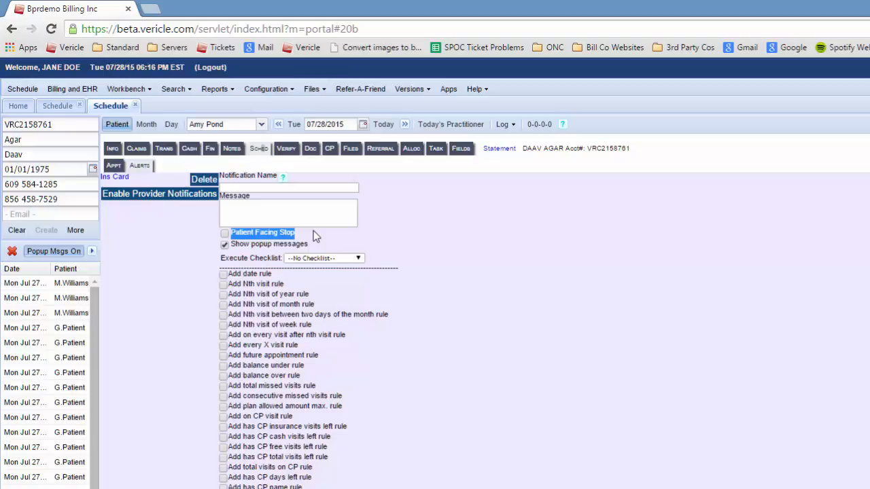
click(227, 234)
drag(244, 244, 312, 243)
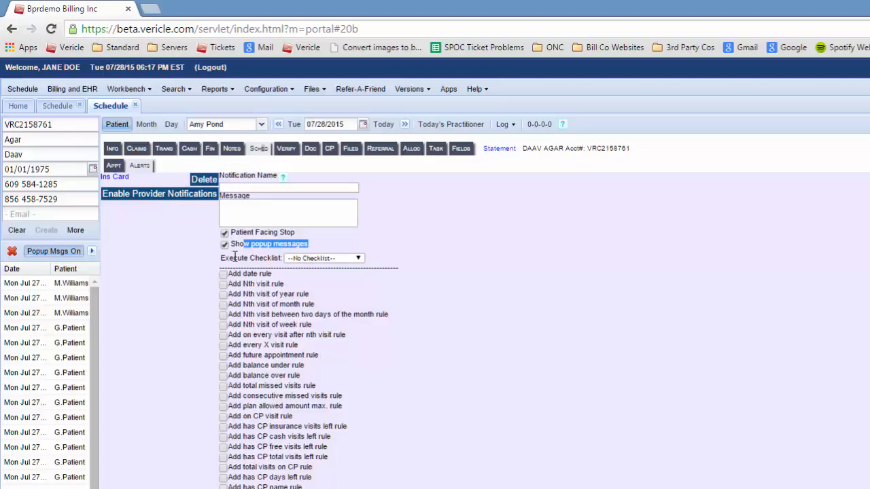
click(53, 253)
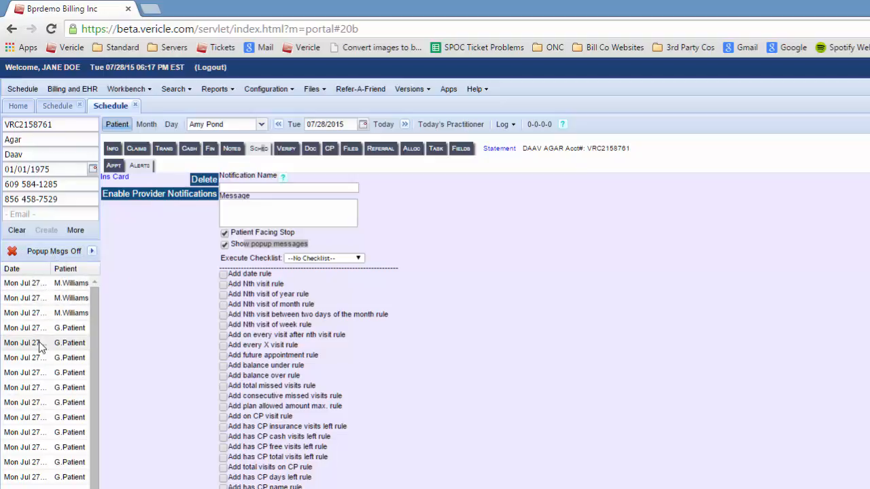
click(48, 251)
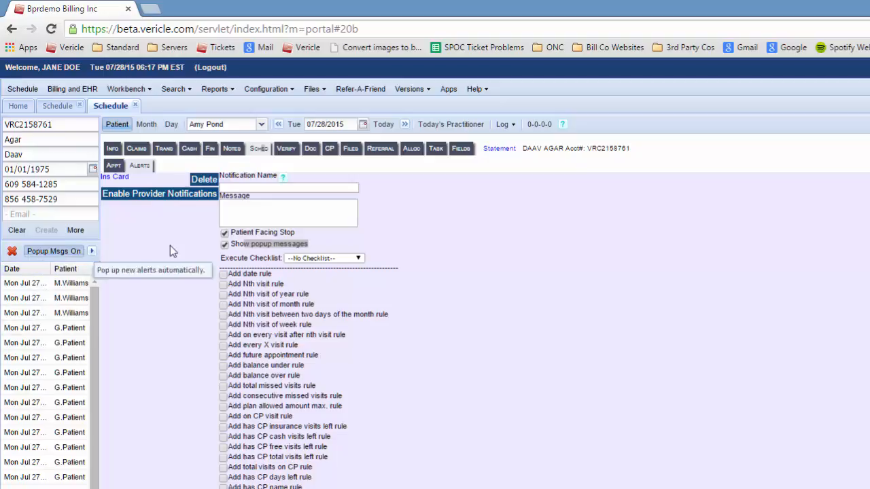
- Turn off popup messages and Patient Facing Stop, and add an Nth visit rule for visit 1 since 01/01/2000
click(224, 244)
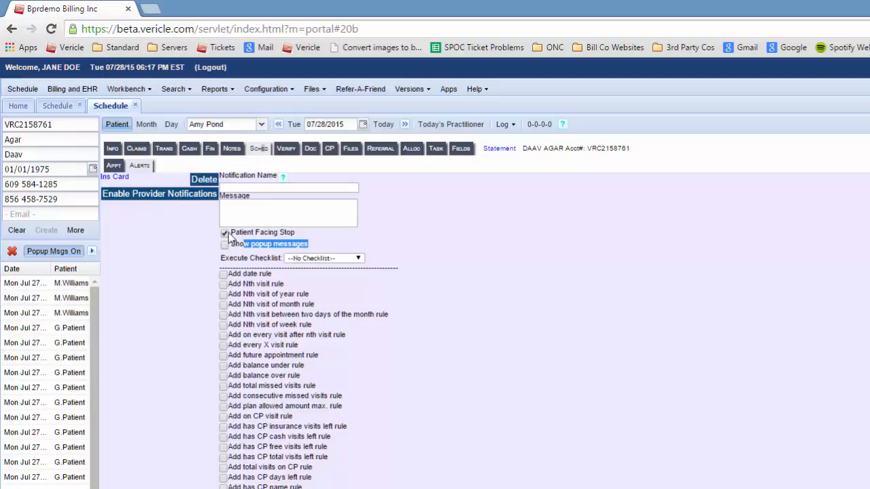
click(225, 234)
click(224, 286)
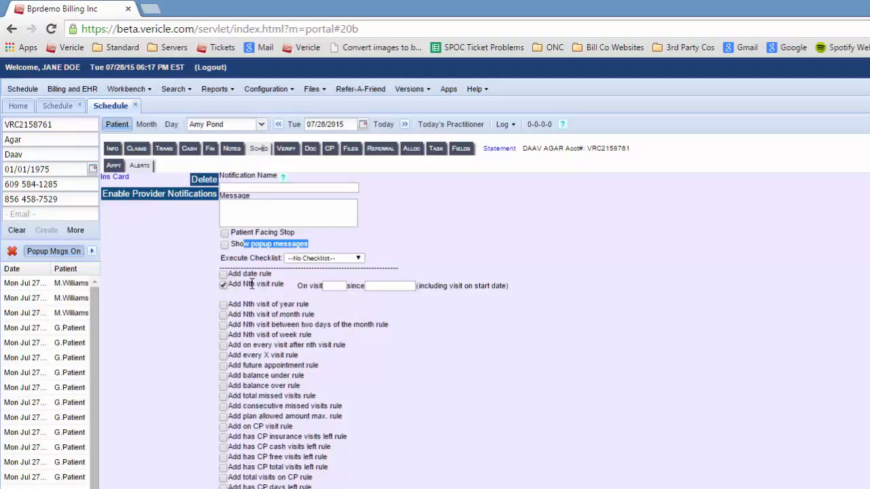
click(329, 286)
text(1)
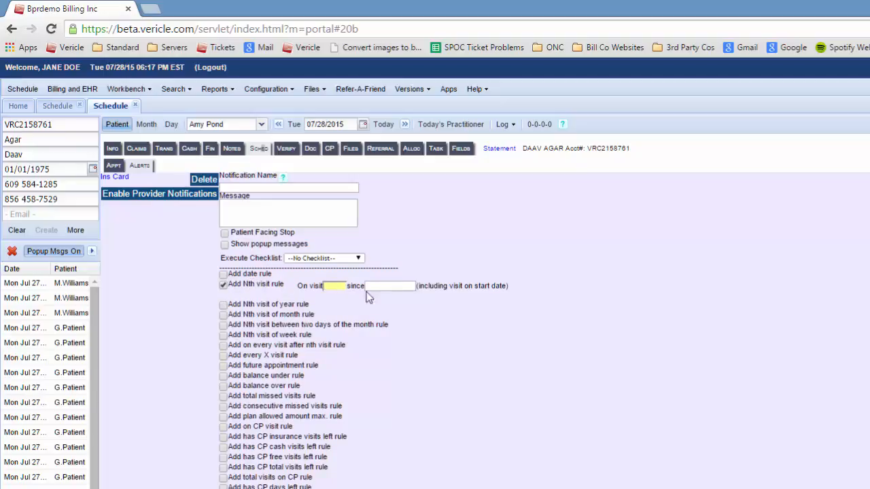
click(385, 287)
text(1)
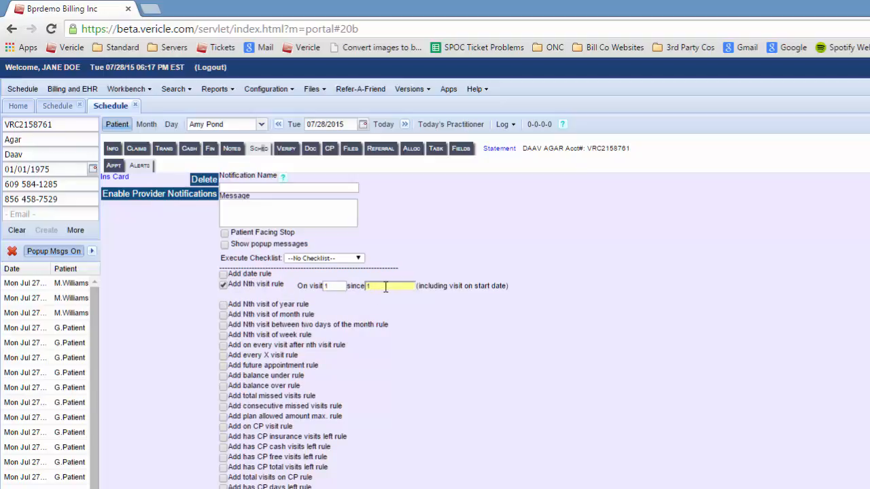
text(/01/2000)
click(443, 288)
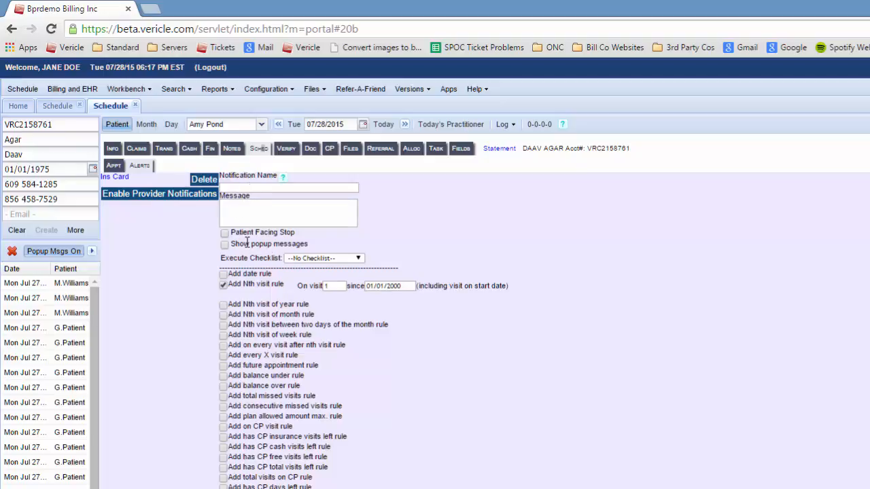
- Set the notification to execute the New Patient Checklist
click(326, 259)
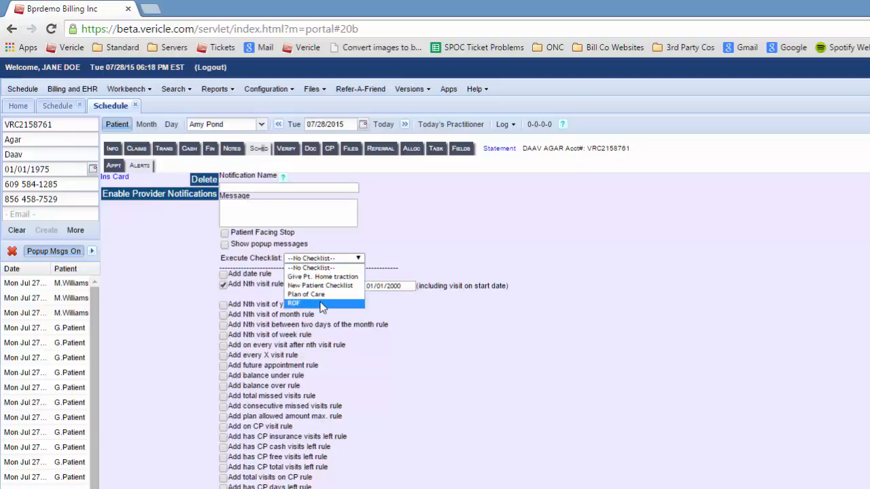
click(322, 285)
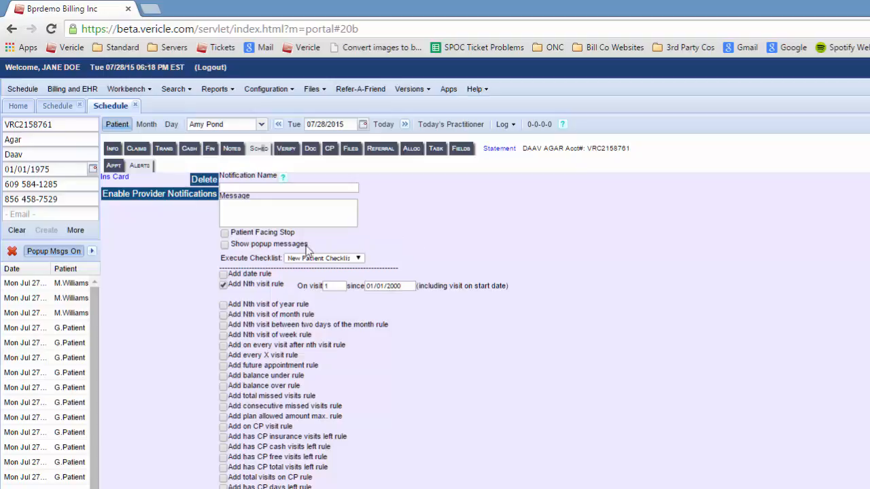
- Remove the Nth visit rule and turn Patient Facing Stop and Show popup messages back on
click(223, 285)
click(224, 233)
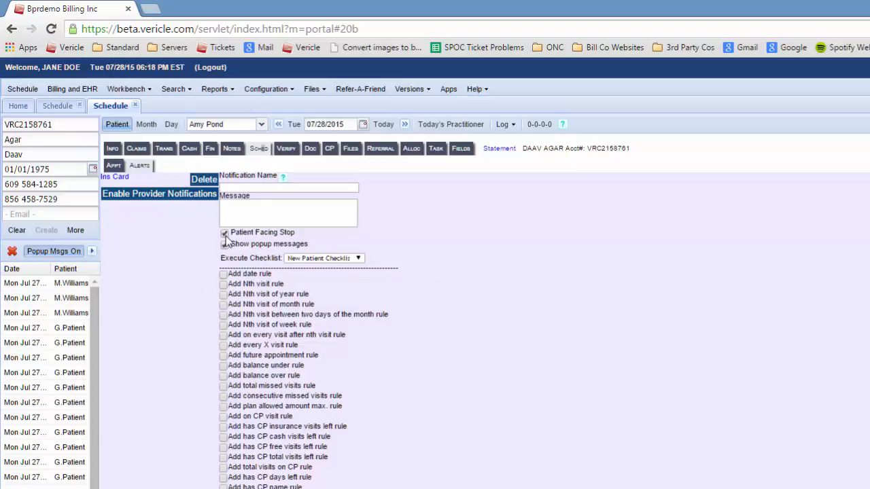
click(224, 244)
- Try adding a last Re-Exam rule to the notification, leaving its values blank, and remove it again
scroll(177, 378, down, 1)
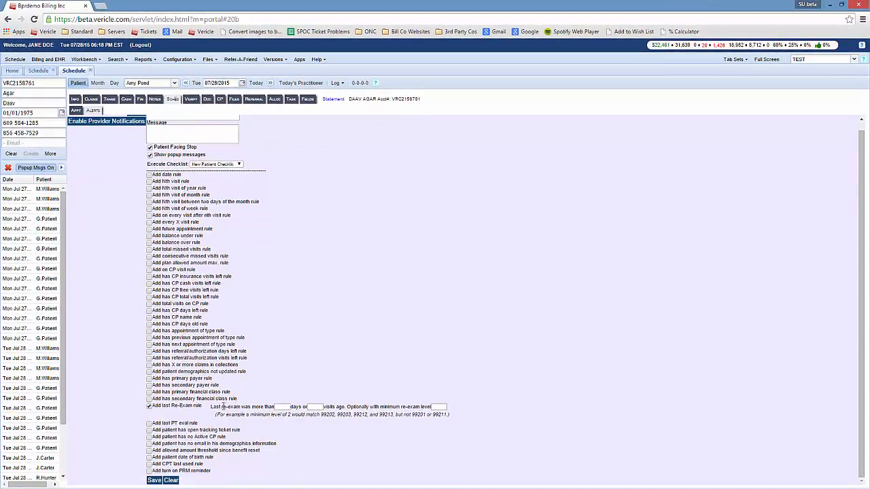
click(279, 408)
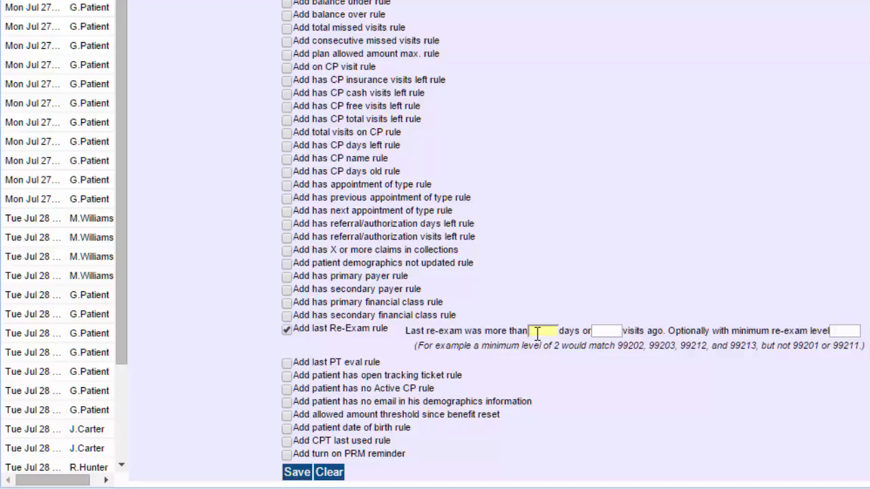
click(287, 330)
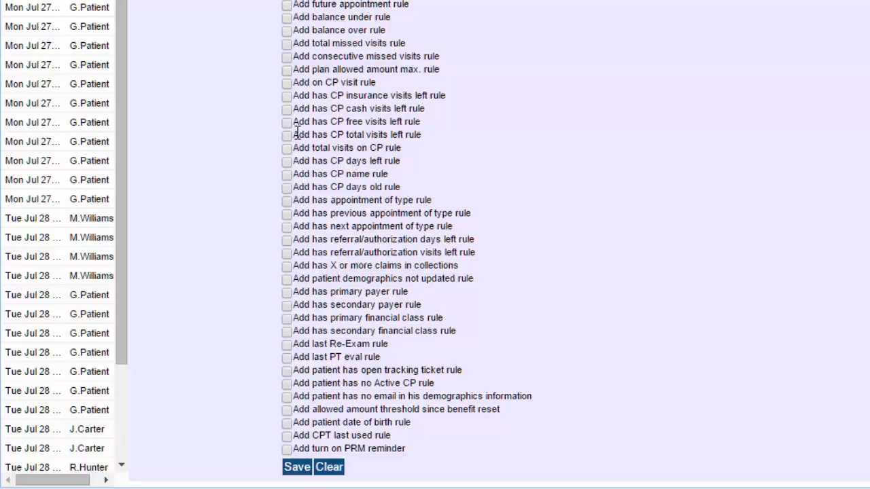
- Add a next appointment of type rule with the next visit type set to Re-exam
click(287, 229)
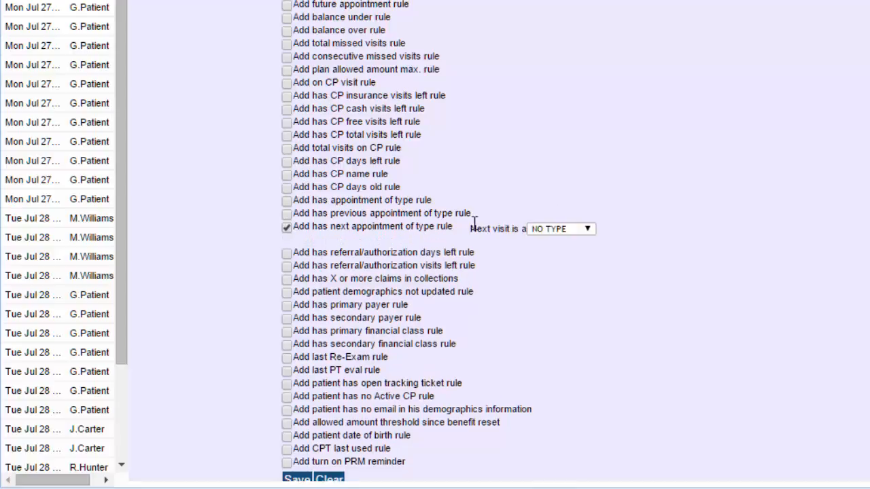
click(585, 229)
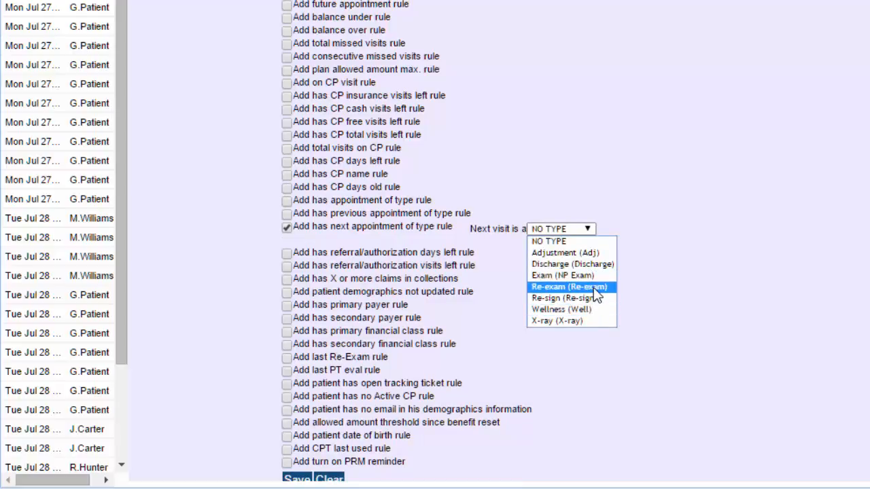
click(594, 288)
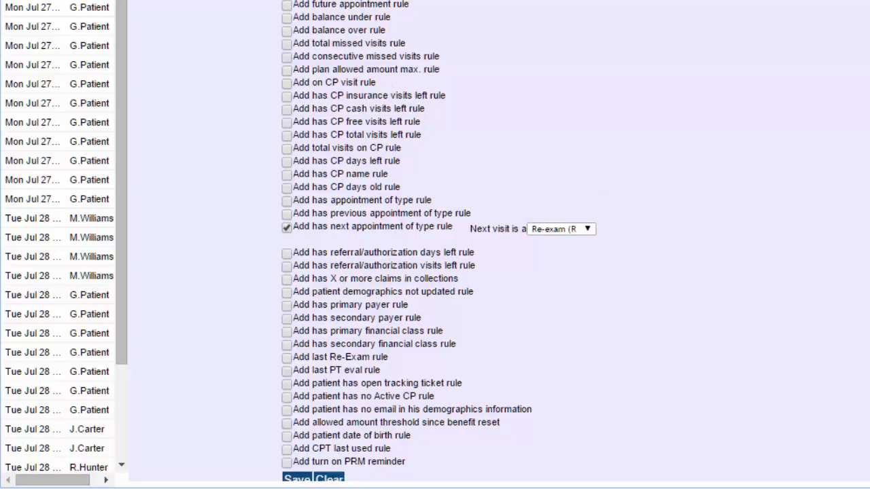
- Add an Nth visit of month rule that triggers on visit 1 of the month
scroll(323, 163, up, 6)
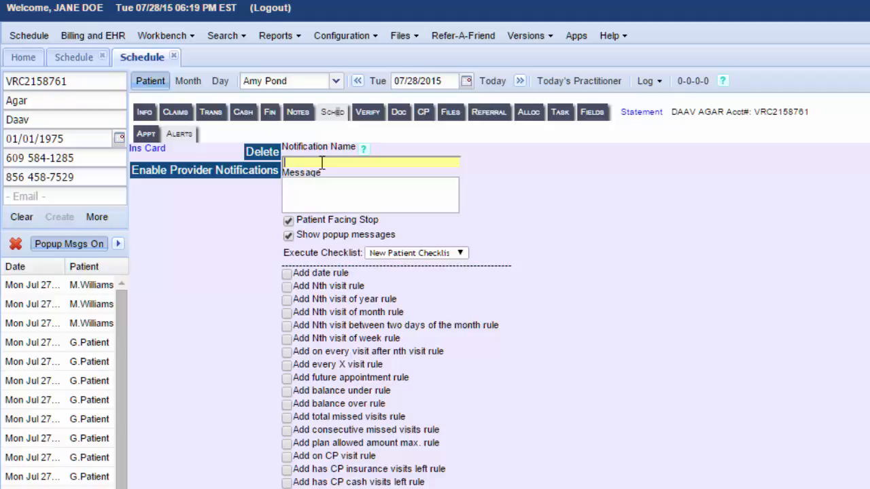
click(333, 201)
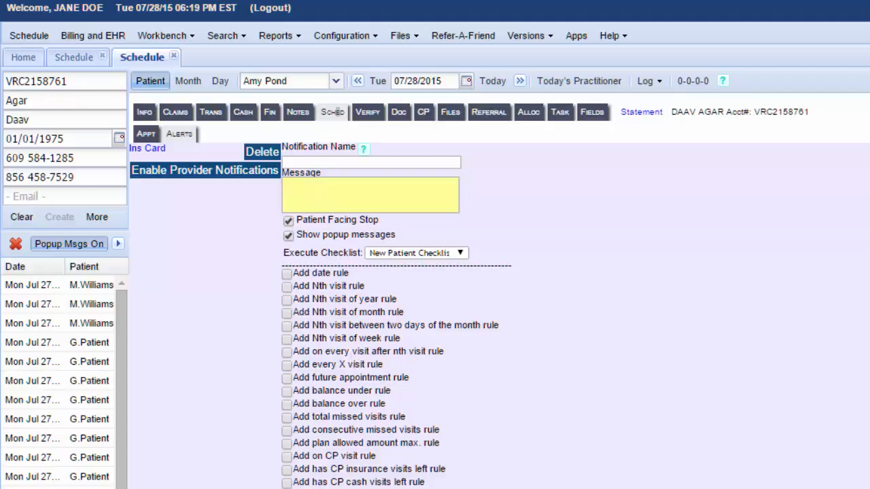
click(303, 352)
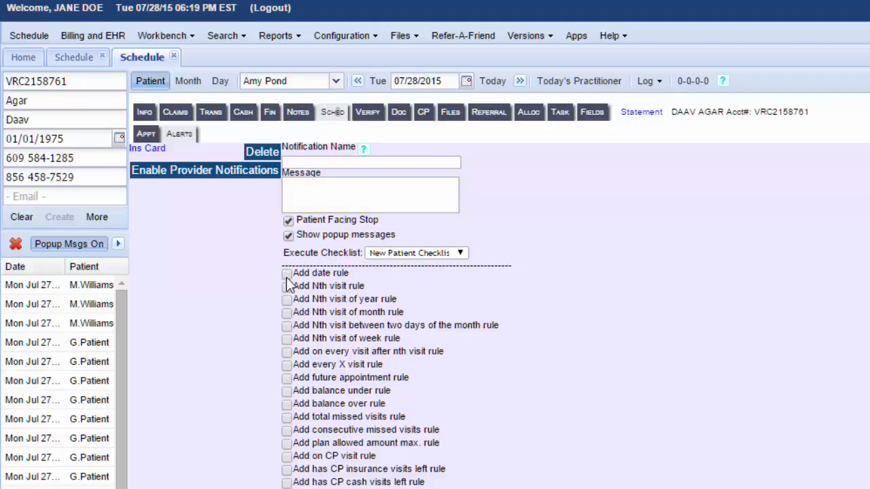
click(288, 314)
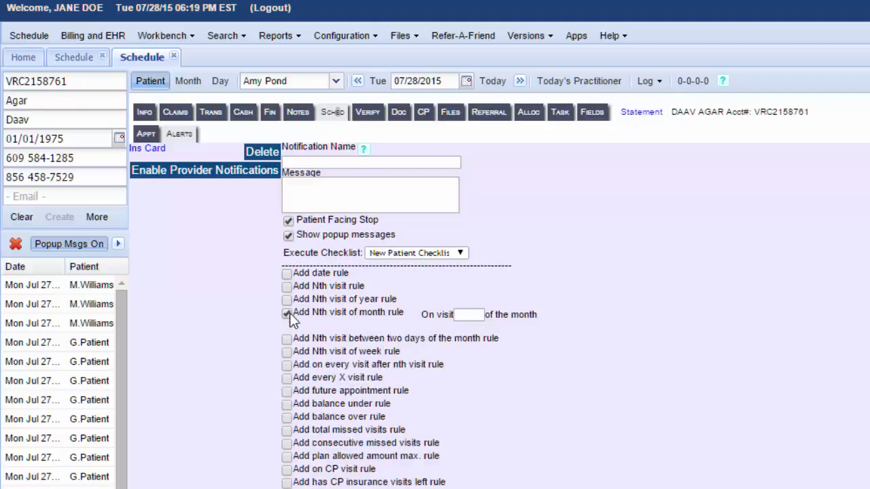
click(470, 311)
text(1)
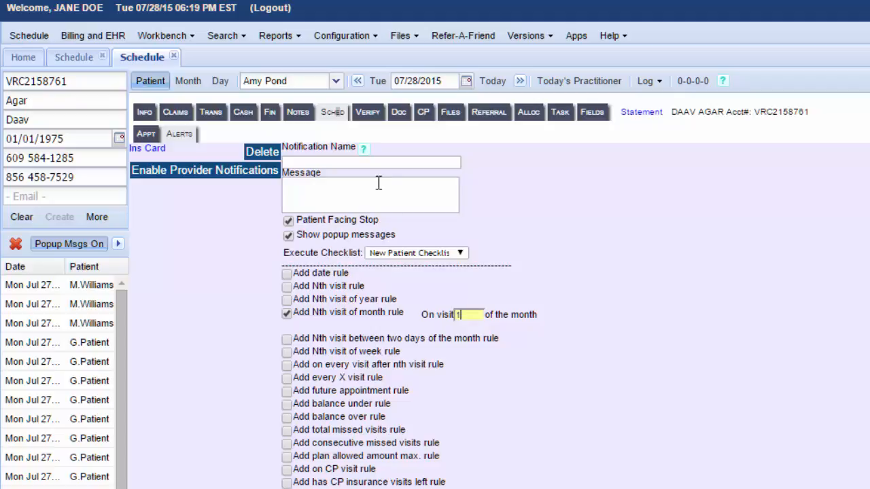
- Name the schedule notification "Give new form"
click(352, 163)
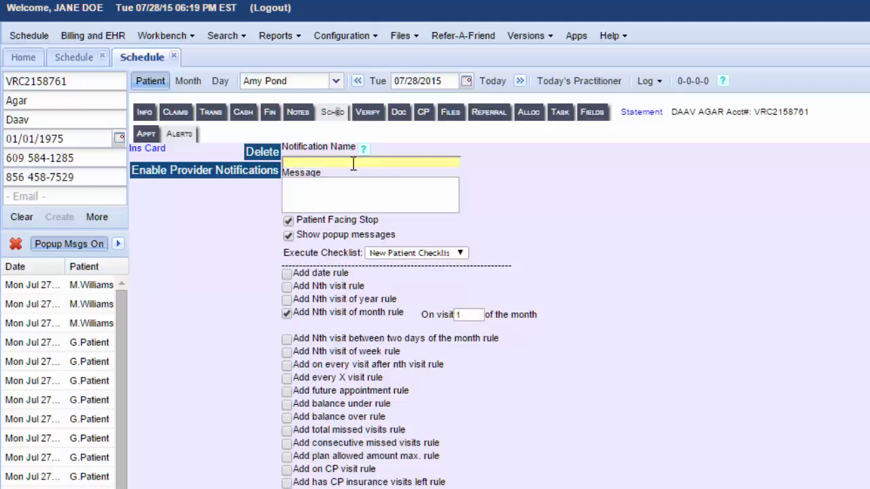
text(SG)
key(BackSpace)
key(BackSpace)
text(Give new form)
key(Tab)
- Enter "Give patient new form" as the notification's message
text(Give pat)
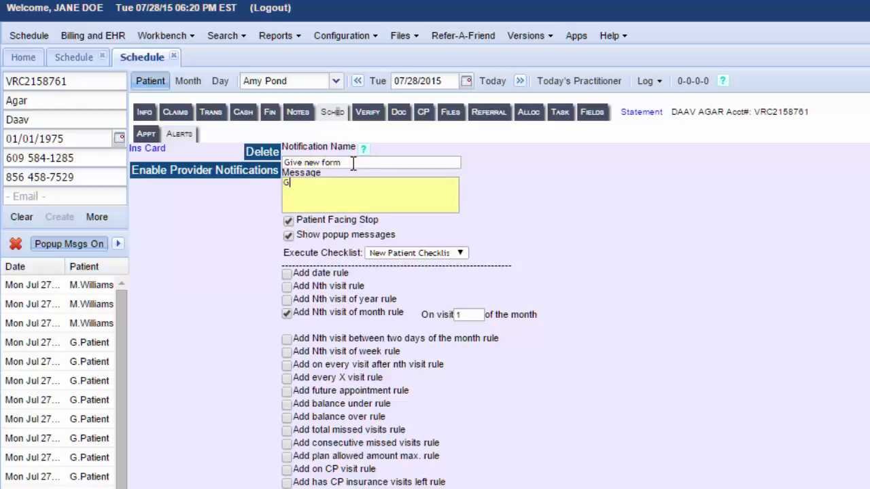
text(ient en)
key(BackSpace)
key(BackSpace)
text(new form)
click(565, 287)
scroll(554, 410, down, 1)
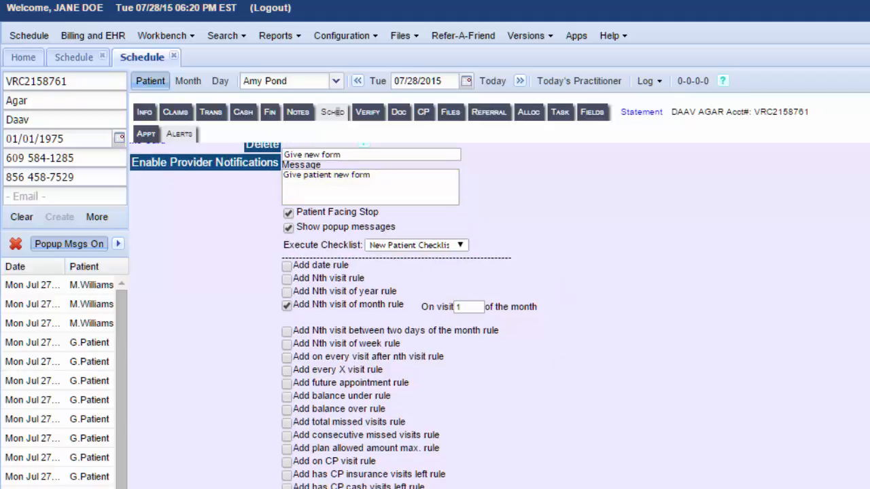
- Book a 15-minute Adjustment appointment for the patient at 1:15 PM on 07/28/2015 in the practitioner's day schedule
click(221, 82)
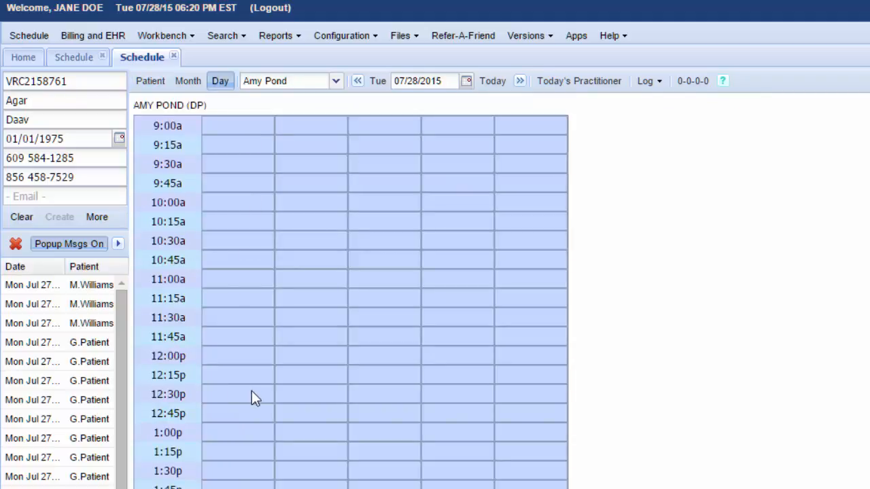
click(231, 457)
scroll(27, 233, down, 3)
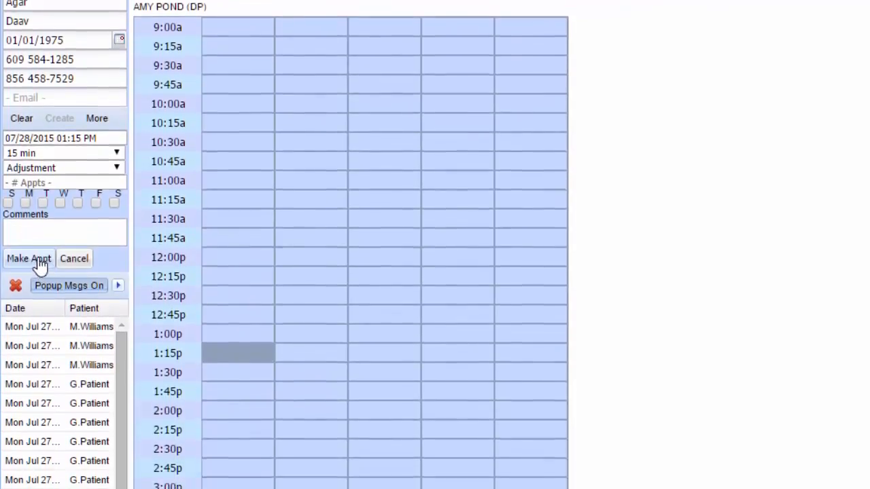
- Check the patient in for the 1:15 PM appointment, and delete and close all popup alerts triggered by the check-in
click(244, 267)
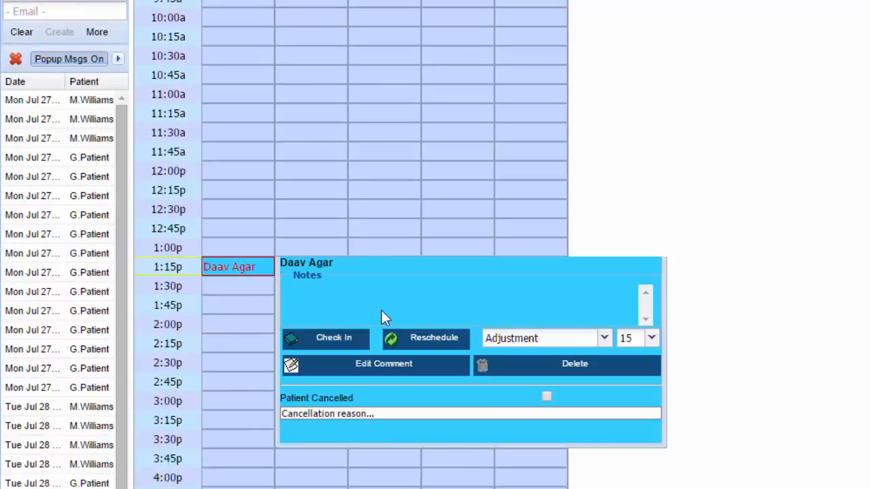
click(342, 345)
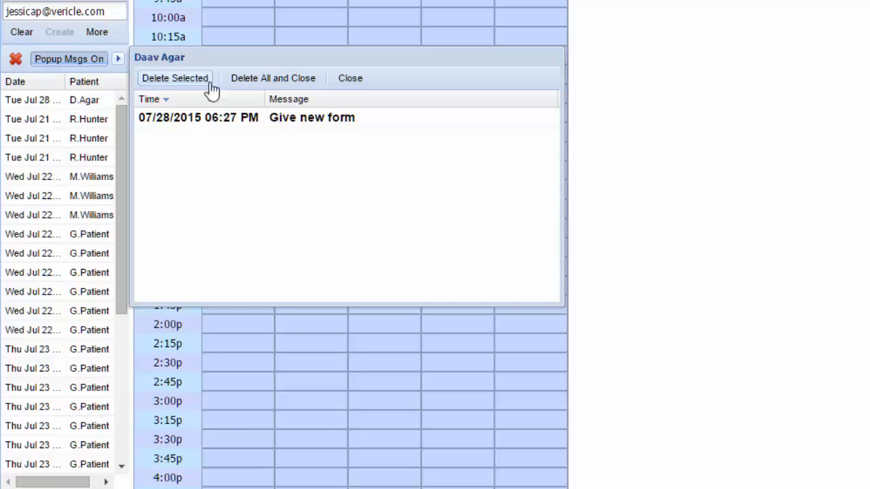
click(272, 80)
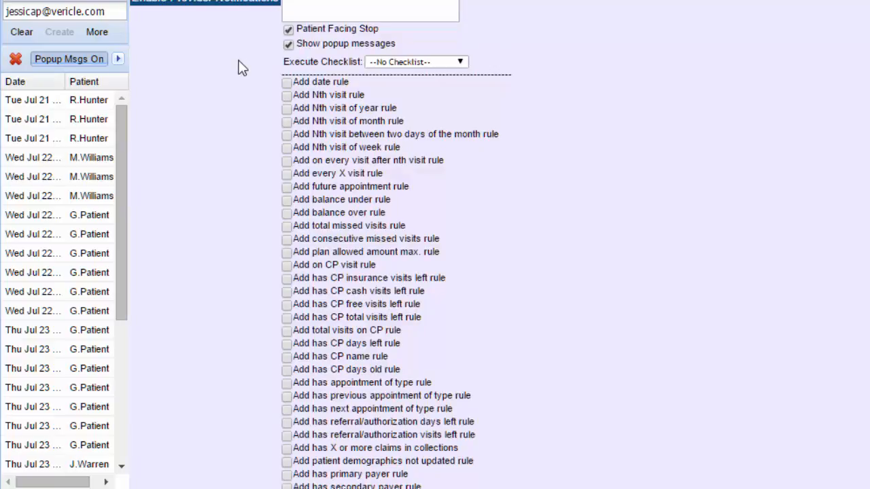
scroll(169, 17, up, 5)
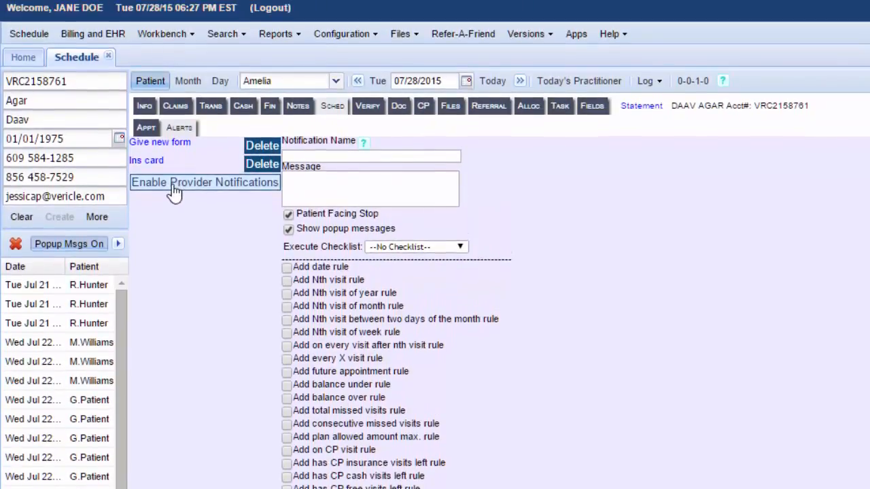
click(173, 190)
click(175, 192)
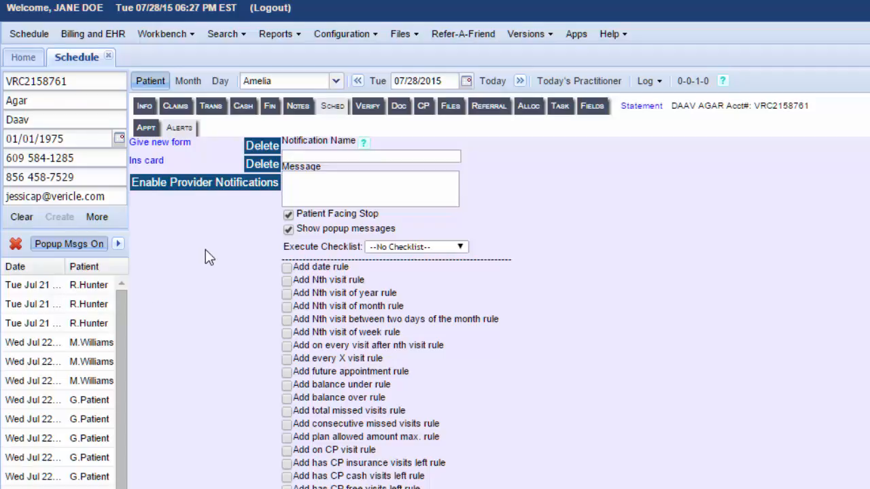
- View the alerts log covering all patients, and open this patient's own alerts log from the appointment list
click(119, 245)
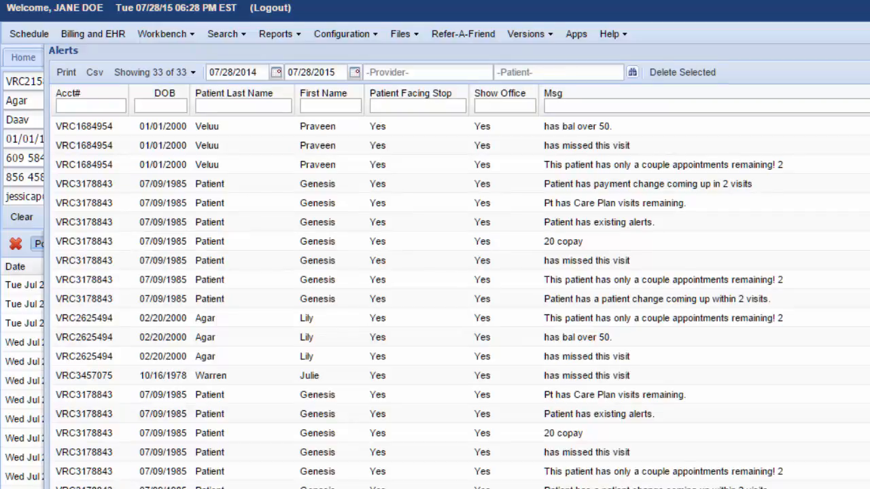
key(Escape)
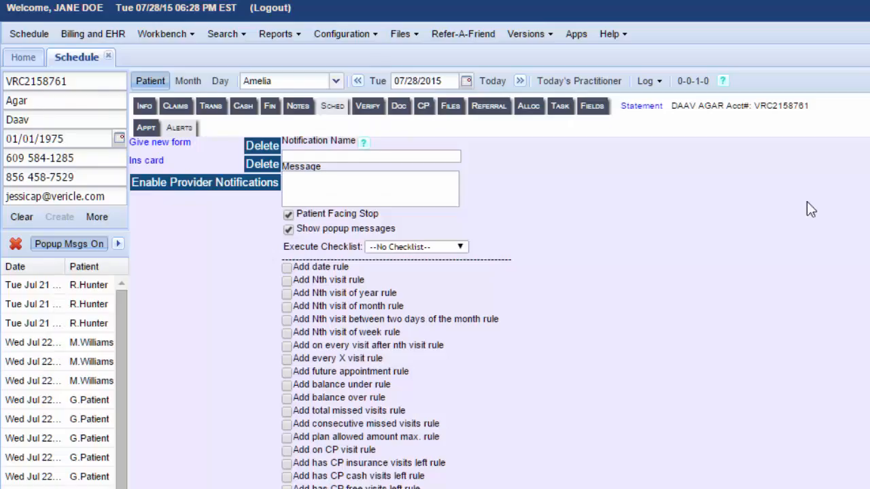
click(149, 132)
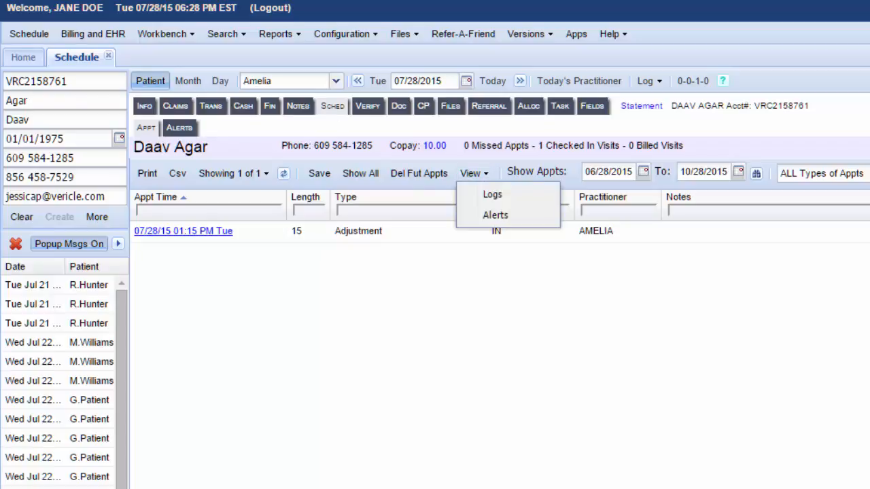
click(487, 175)
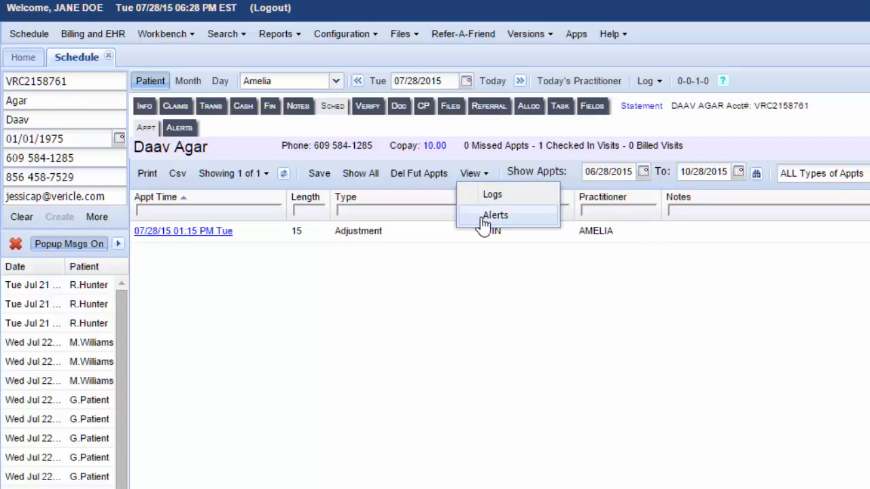
click(485, 216)
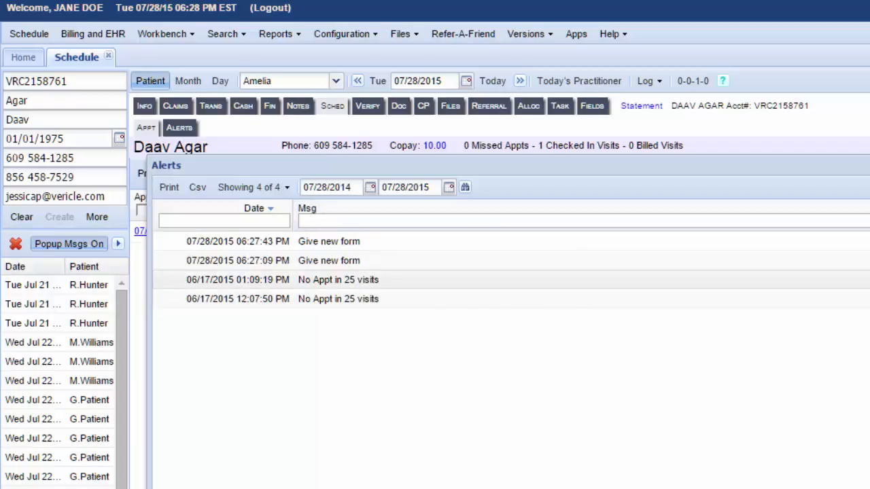